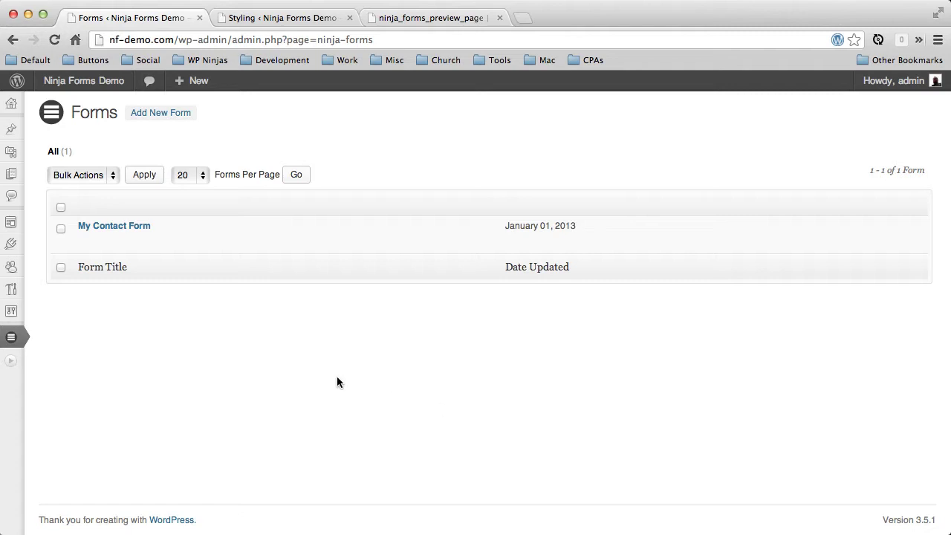
- Open My Contact Form for editing from the Ninja Forms list
{"action": "mouse_move", "coordinate": [94, 221]}
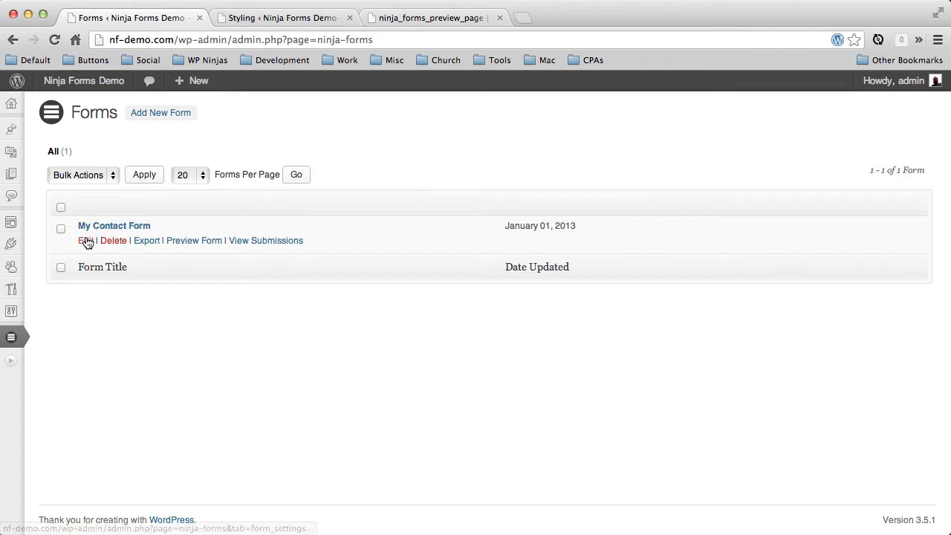
{"action": "left_click", "coordinate": [85, 242]}
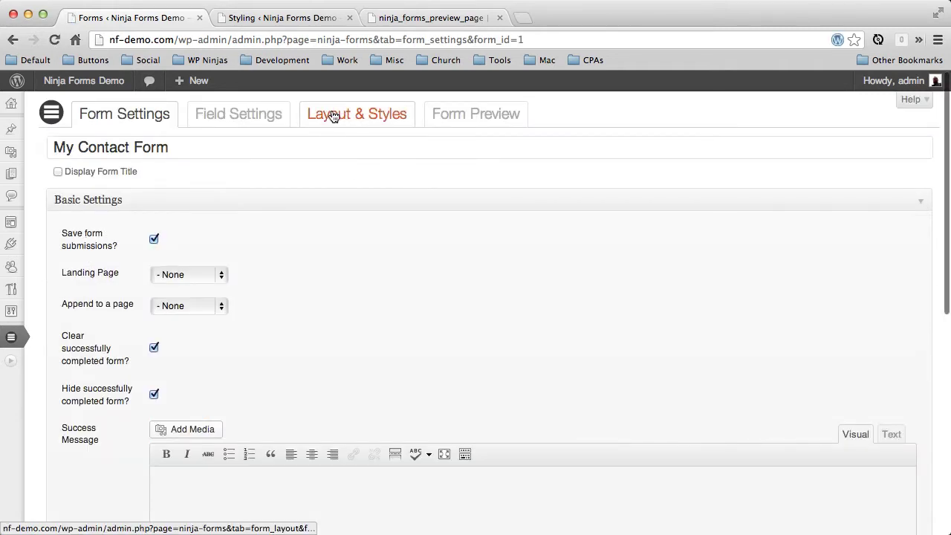
- In Layout & Styles, step the Columns setting through 2, 3 and finally 4
{"action": "left_click", "coordinate": [379, 122]}
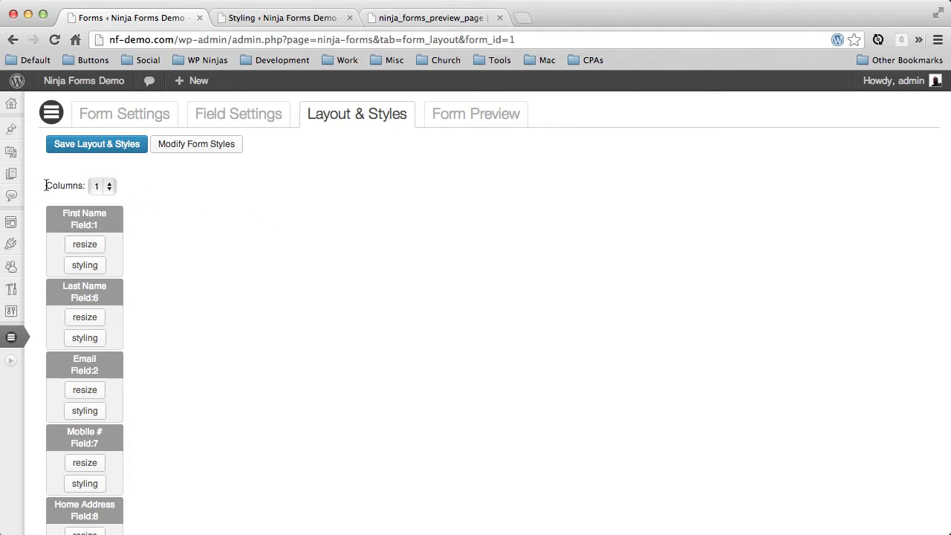
{"action": "left_click", "coordinate": [109, 186]}
{"action": "left_click", "coordinate": [110, 198]}
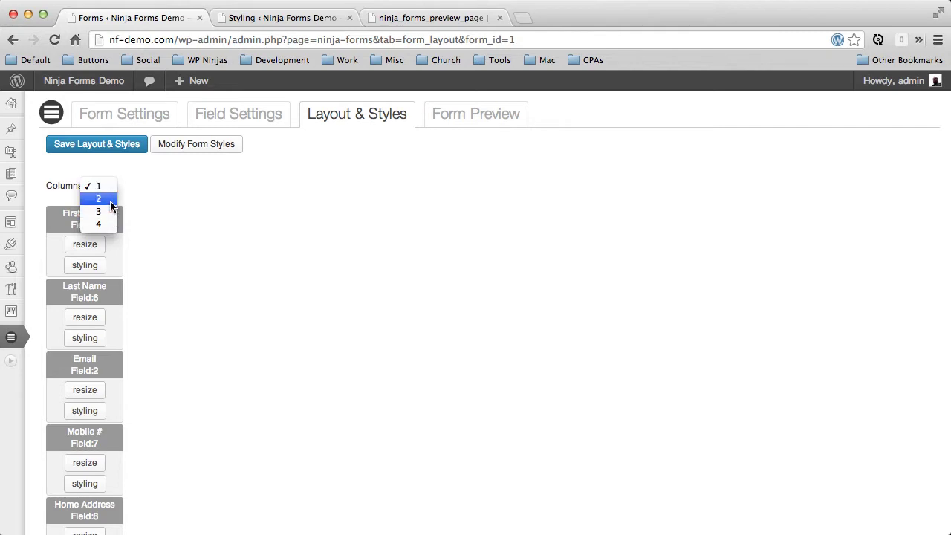
{"action": "left_click", "coordinate": [113, 187]}
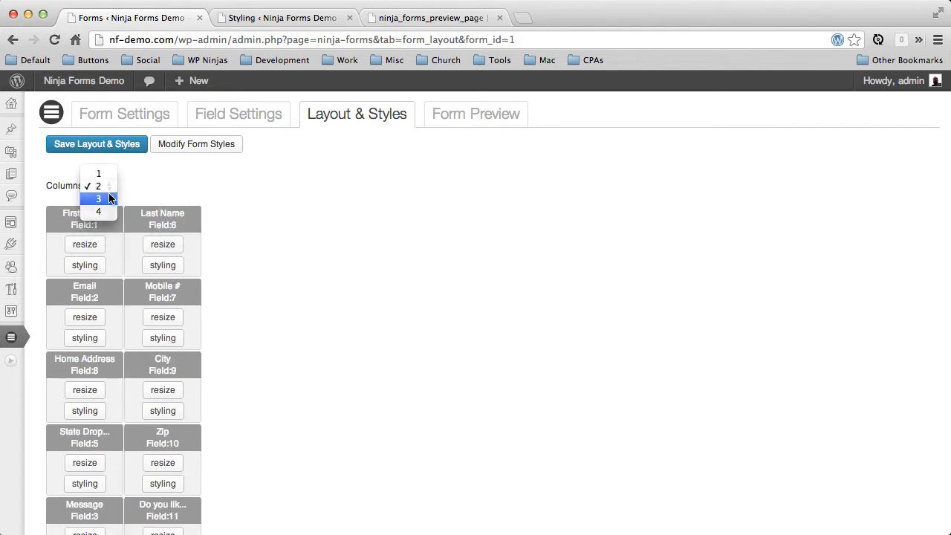
{"action": "left_click", "coordinate": [110, 198]}
{"action": "left_click", "coordinate": [110, 192]}
{"action": "left_click", "coordinate": [99, 198]}
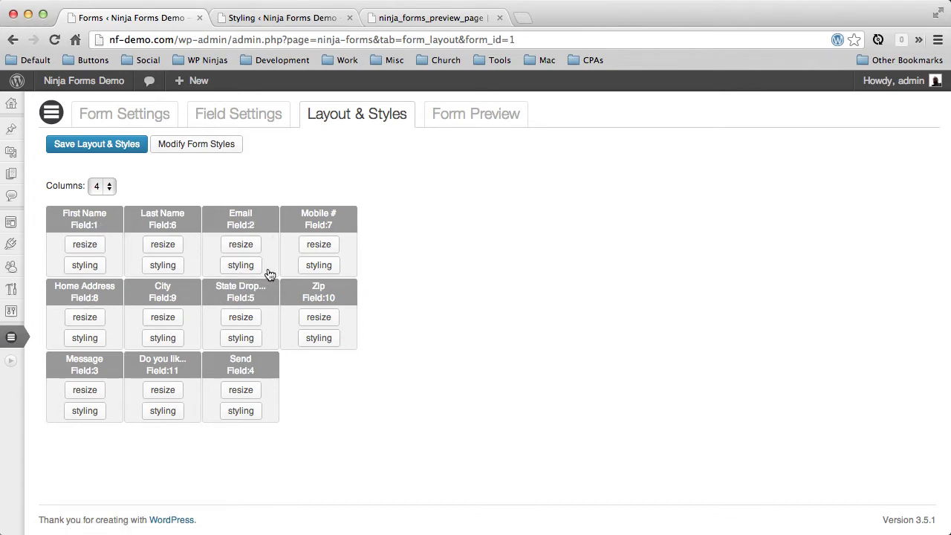
- Set Columns to 1 and review the stacked fields from First Name to Send
{"action": "left_click", "coordinate": [109, 187]}
{"action": "left_click", "coordinate": [104, 147]}
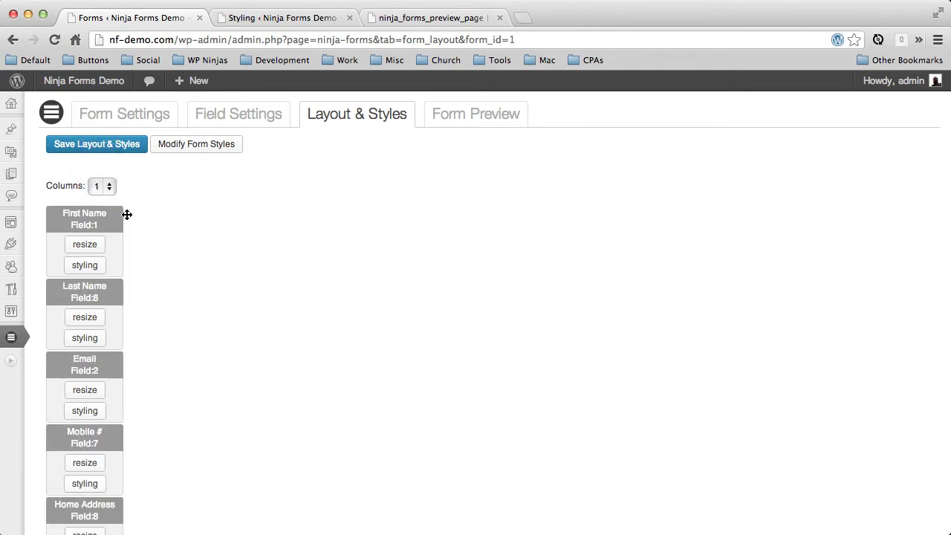
{"action": "scroll", "coordinate": [121, 226], "scroll_direction": "down", "scroll_amount": 7}
{"action": "scroll", "coordinate": [121, 227], "scroll_direction": "up", "scroll_amount": 7}
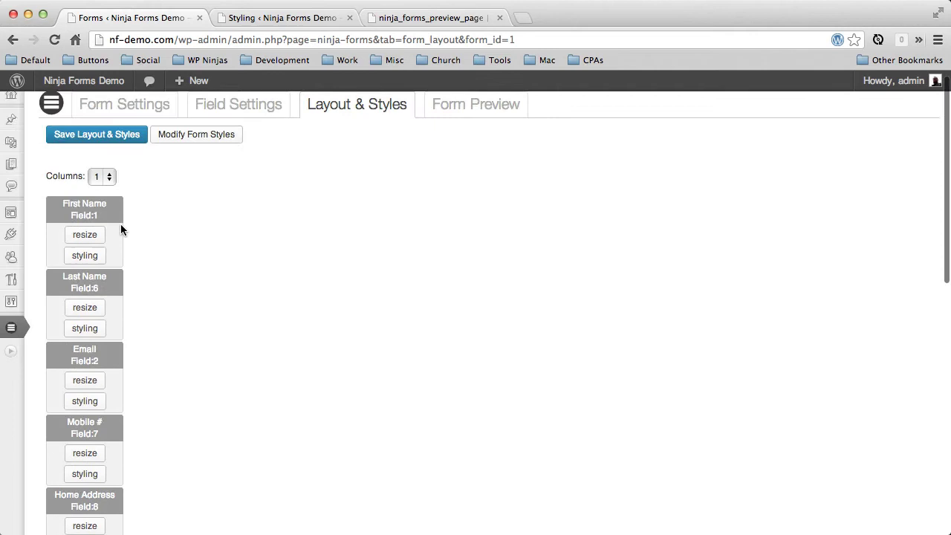
{"action": "scroll", "coordinate": [121, 224], "scroll_direction": "up", "scroll_amount": 1}
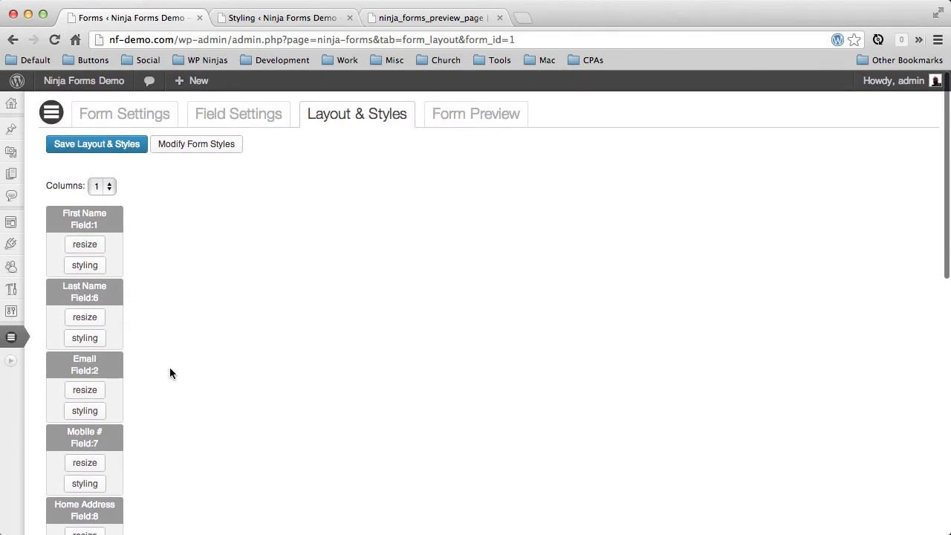
{"action": "scroll", "coordinate": [145, 434], "scroll_direction": "down", "scroll_amount": 5}
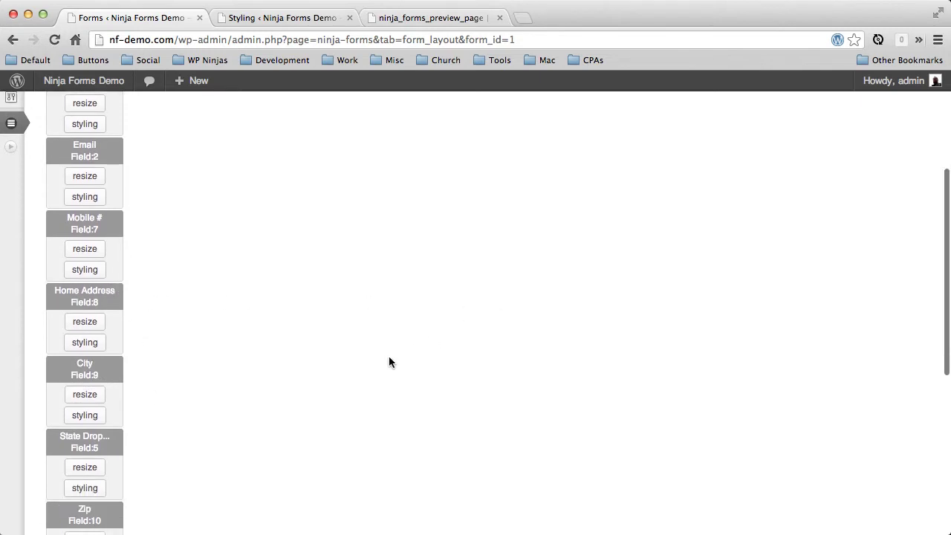
{"action": "scroll", "coordinate": [389, 362], "scroll_direction": "down", "scroll_amount": 3}
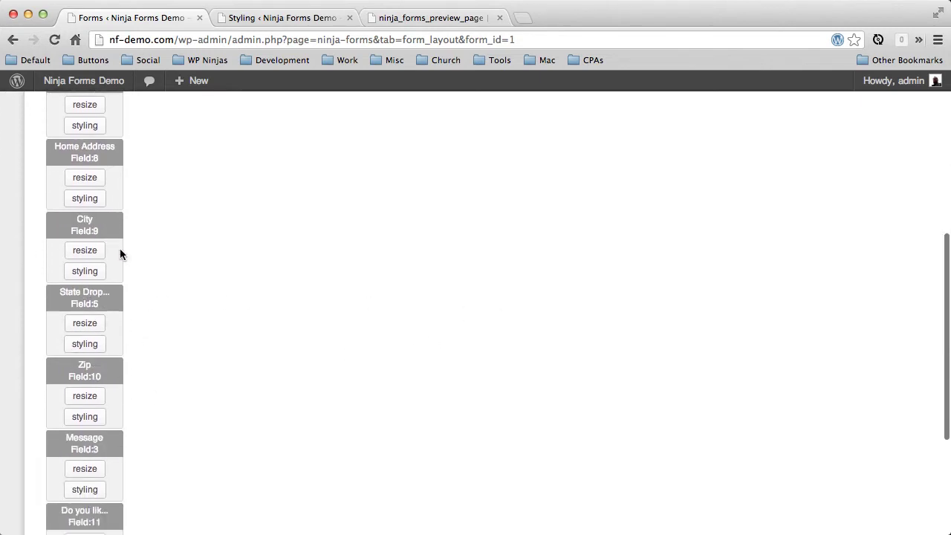
{"action": "scroll", "coordinate": [133, 380], "scroll_direction": "down", "scroll_amount": 3}
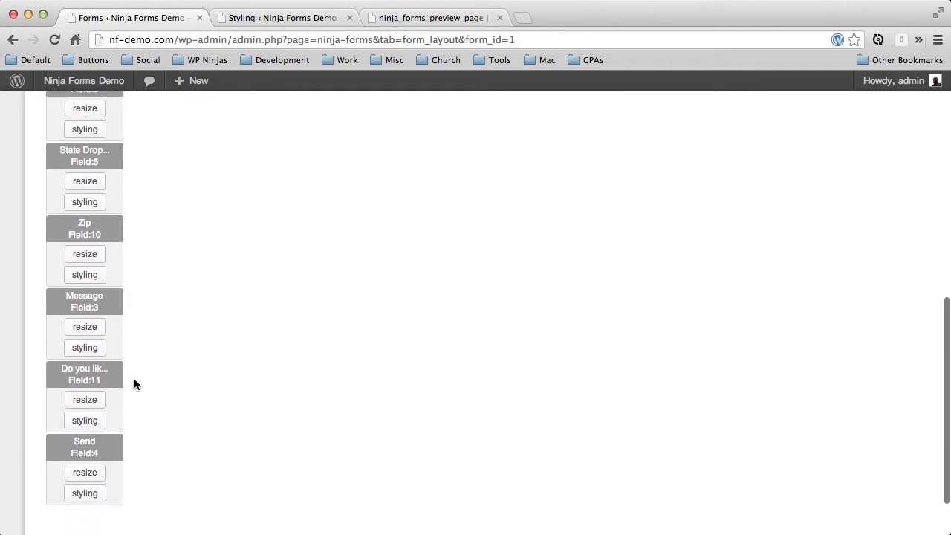
{"action": "scroll", "coordinate": [134, 384], "scroll_direction": "up", "scroll_amount": 11}
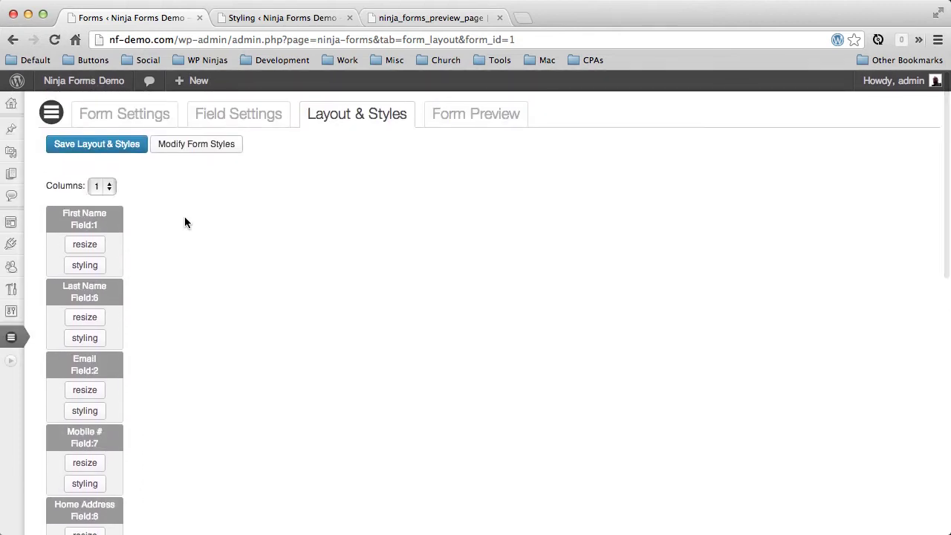
- Set Columns to 4, then cycle First Name through 2, 3, 4 and back to 1 column wide
{"action": "left_click", "coordinate": [98, 187]}
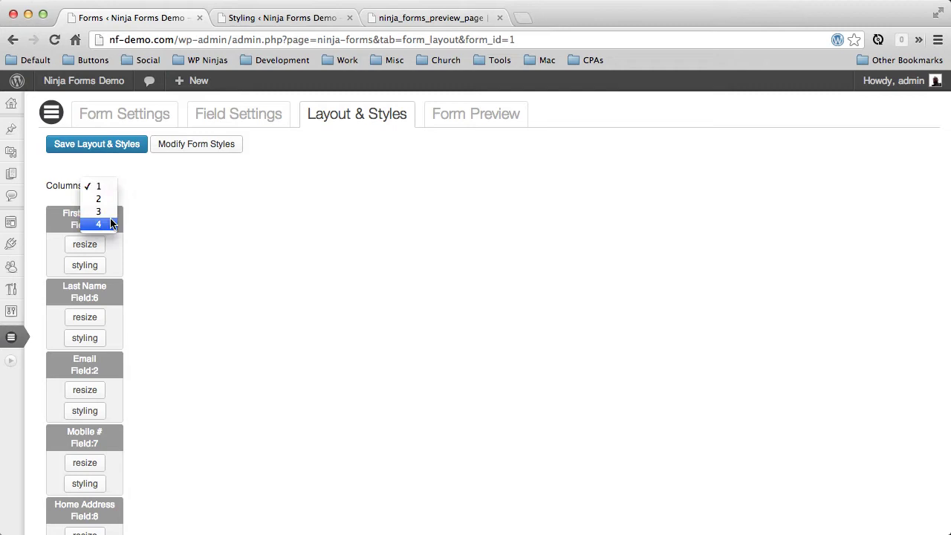
{"action": "left_click", "coordinate": [110, 223]}
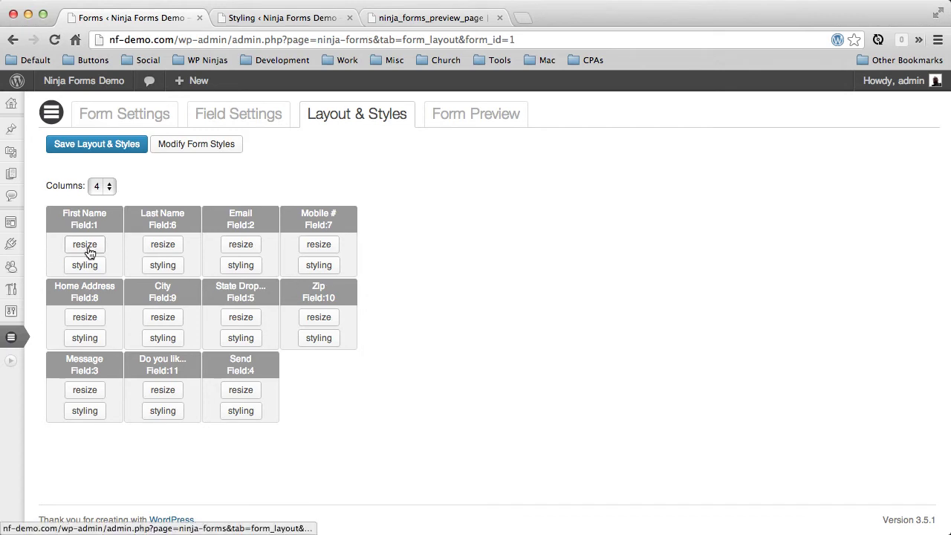
{"action": "left_click", "coordinate": [89, 248]}
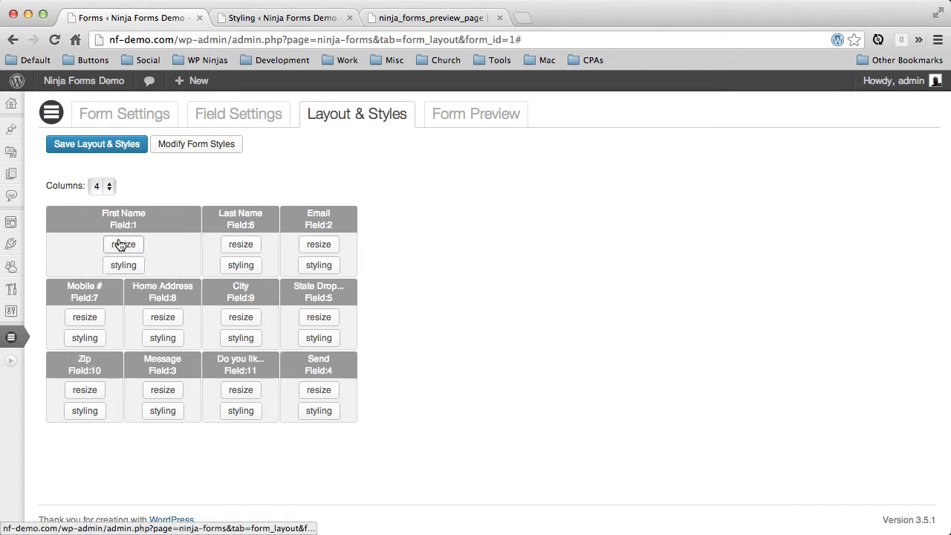
{"action": "left_click", "coordinate": [123, 245]}
{"action": "left_click", "coordinate": [167, 248]}
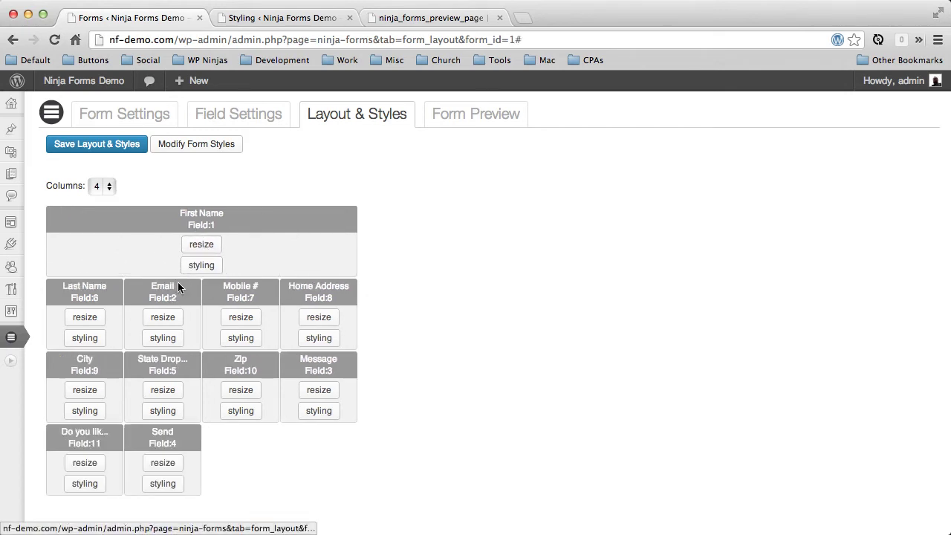
{"action": "left_click", "coordinate": [209, 250]}
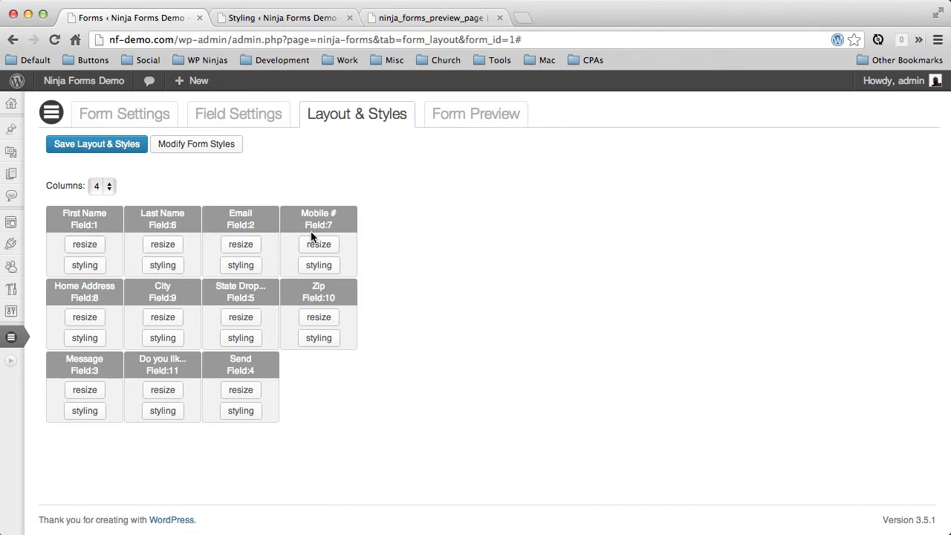
- Widen First Name, Last Name, Email and Mobile # to two columns each
{"action": "left_click", "coordinate": [92, 245]}
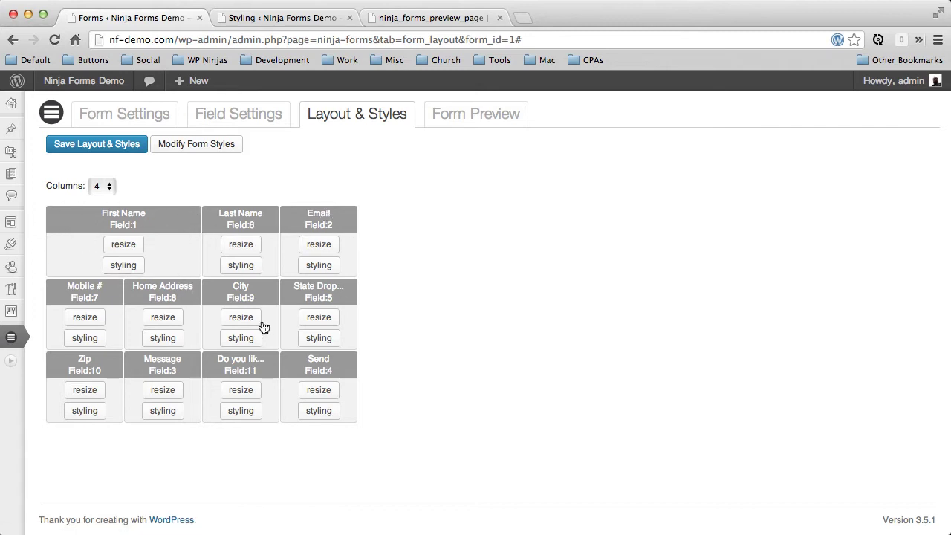
{"action": "left_click", "coordinate": [245, 244]}
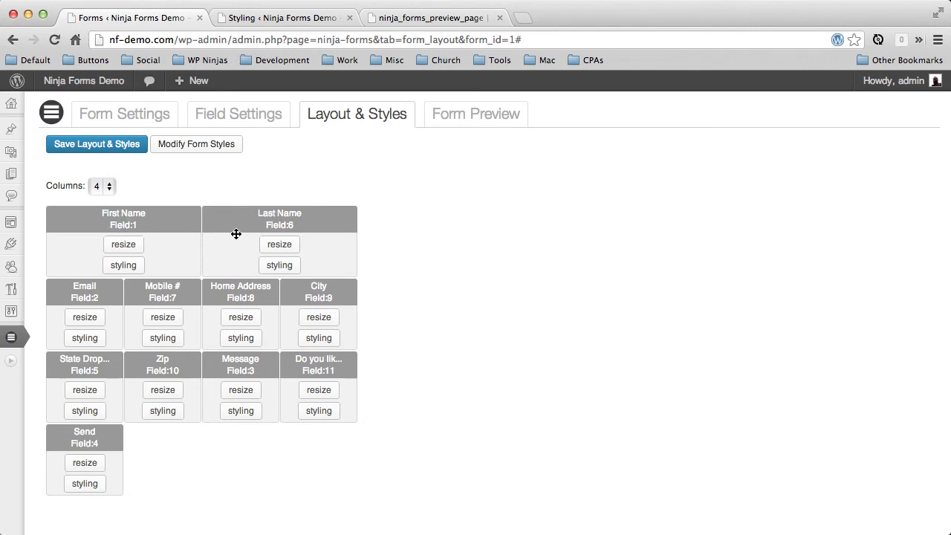
{"action": "left_click", "coordinate": [90, 324]}
{"action": "left_click", "coordinate": [242, 319]}
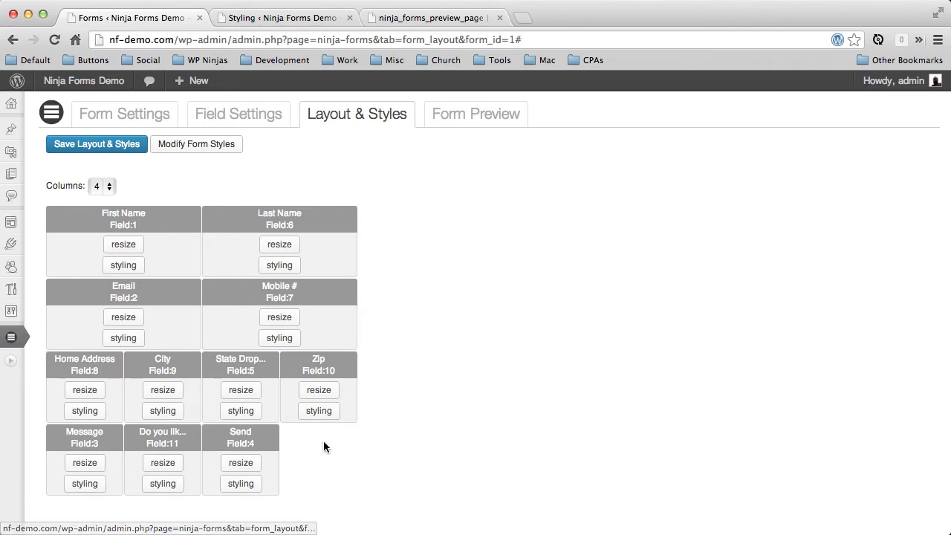
- Stretch Home Address across all four columns and widen City to two columns
{"action": "left_click", "coordinate": [93, 397]}
{"action": "left_click", "coordinate": [119, 397]}
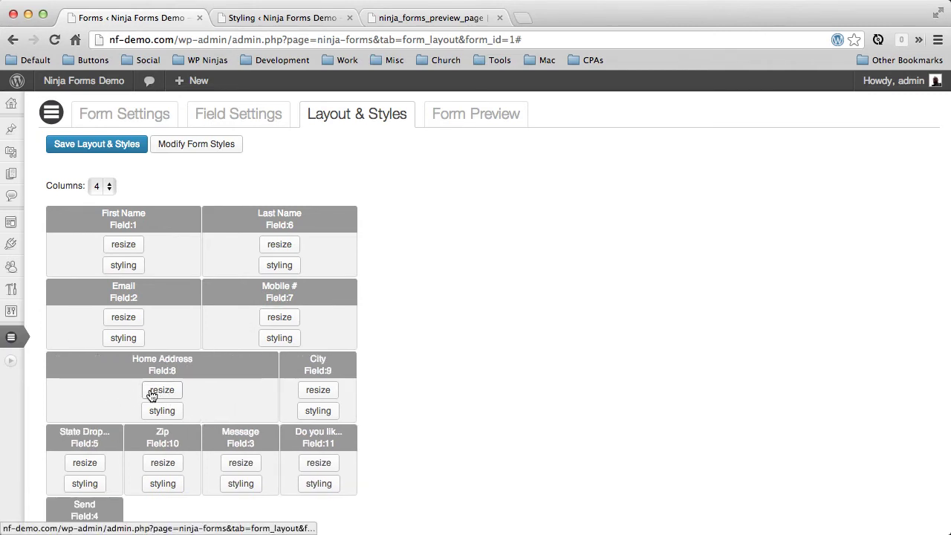
{"action": "left_click", "coordinate": [153, 396]}
{"action": "scroll", "coordinate": [303, 383], "scroll_direction": "down", "scroll_amount": 4}
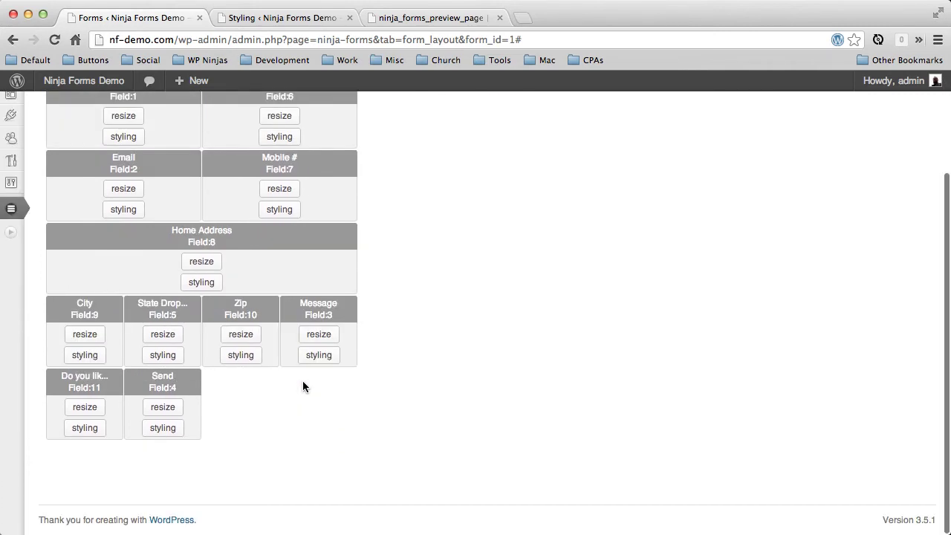
{"action": "left_click", "coordinate": [84, 334]}
- Stretch the Message field to the full four-column width
{"action": "scroll", "coordinate": [198, 407], "scroll_direction": "down", "scroll_amount": 1}
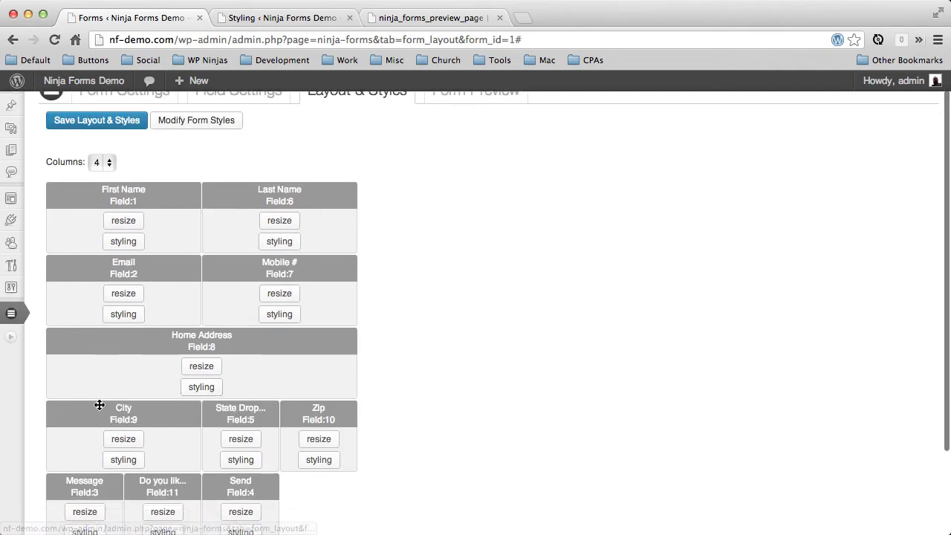
{"action": "scroll", "coordinate": [331, 420], "scroll_direction": "down", "scroll_amount": 1}
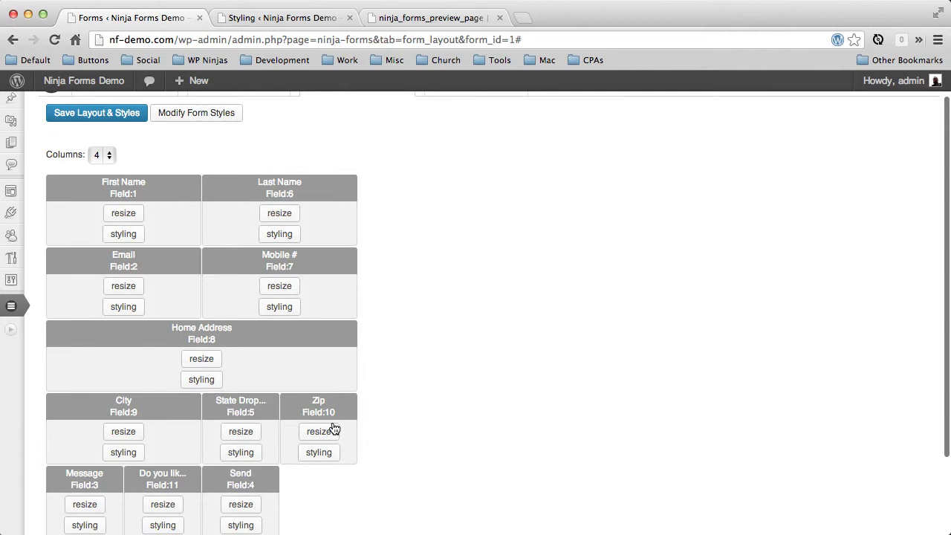
{"action": "scroll", "coordinate": [327, 415], "scroll_direction": "down", "scroll_amount": 1}
{"action": "left_click", "coordinate": [83, 429]}
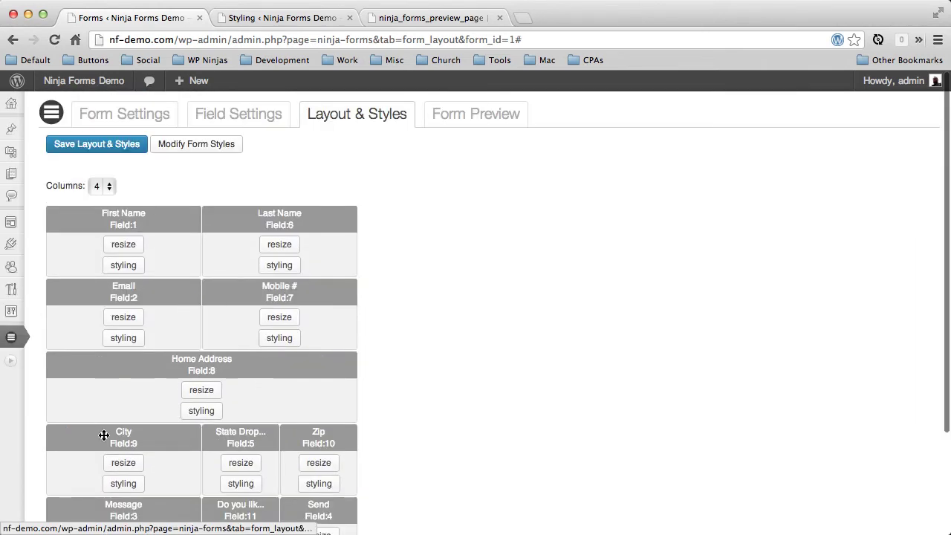
{"action": "scroll", "coordinate": [119, 446], "scroll_direction": "down", "scroll_amount": 2}
{"action": "scroll", "coordinate": [150, 461], "scroll_direction": "down", "scroll_amount": 1}
{"action": "left_click", "coordinate": [136, 408]}
{"action": "scroll", "coordinate": [159, 452], "scroll_direction": "down", "scroll_amount": 3}
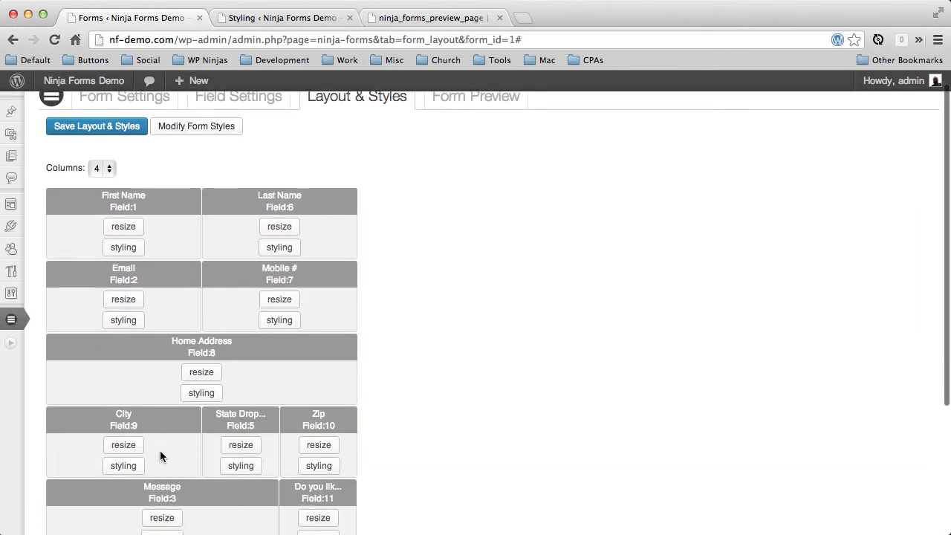
{"action": "left_click", "coordinate": [165, 433]}
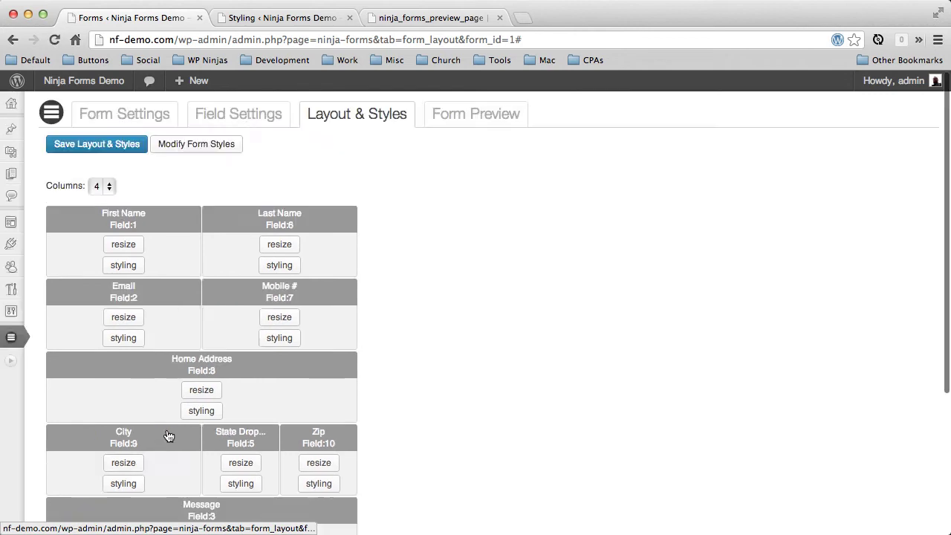
- Stretch the Do you like question field to the full four-column width
{"action": "scroll", "coordinate": [165, 431], "scroll_direction": "down", "scroll_amount": 3}
{"action": "left_click", "coordinate": [86, 404]}
{"action": "scroll", "coordinate": [98, 412], "scroll_direction": "down", "scroll_amount": 3}
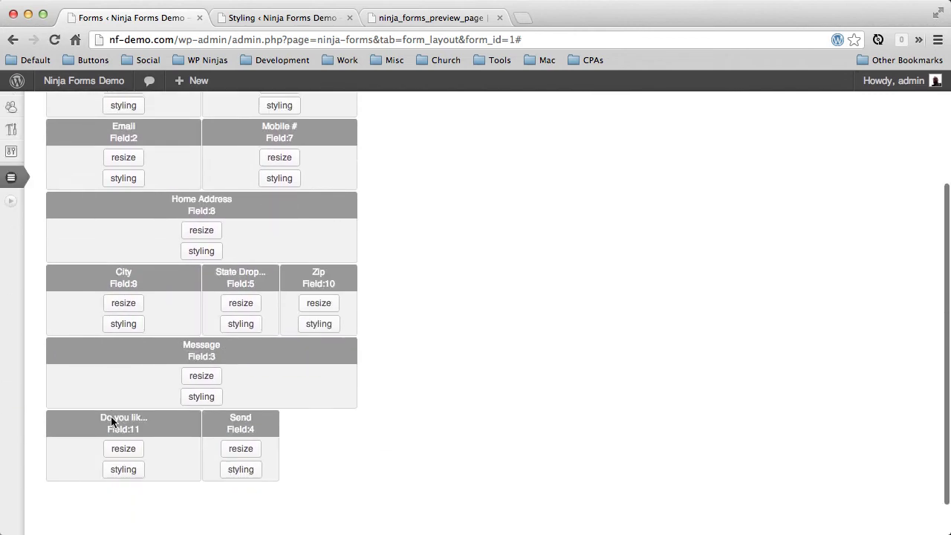
{"action": "left_click", "coordinate": [123, 441]}
{"action": "scroll", "coordinate": [187, 470], "scroll_direction": "down", "scroll_amount": 4}
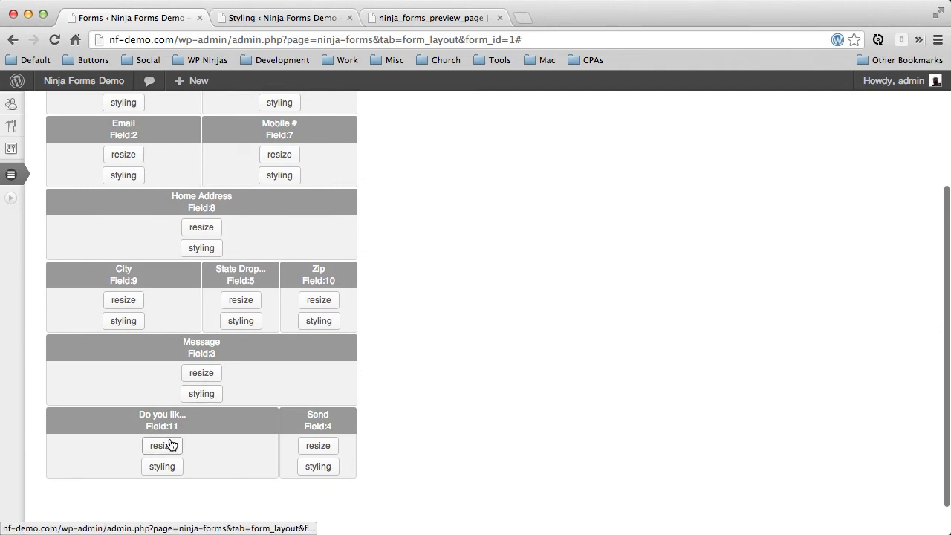
{"action": "left_click", "coordinate": [169, 445]}
{"action": "scroll", "coordinate": [212, 429], "scroll_direction": "down", "scroll_amount": 5}
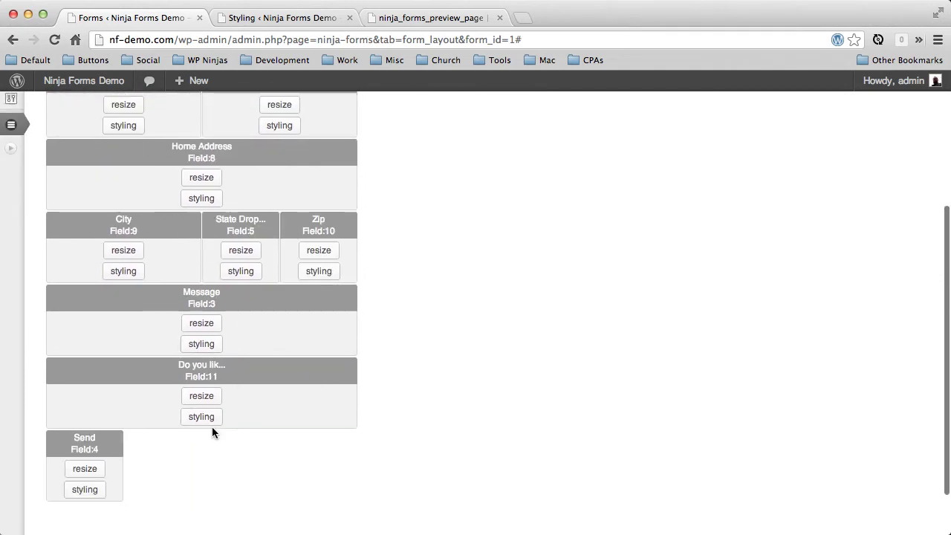
{"action": "scroll", "coordinate": [213, 431], "scroll_direction": "up", "scroll_amount": 3}
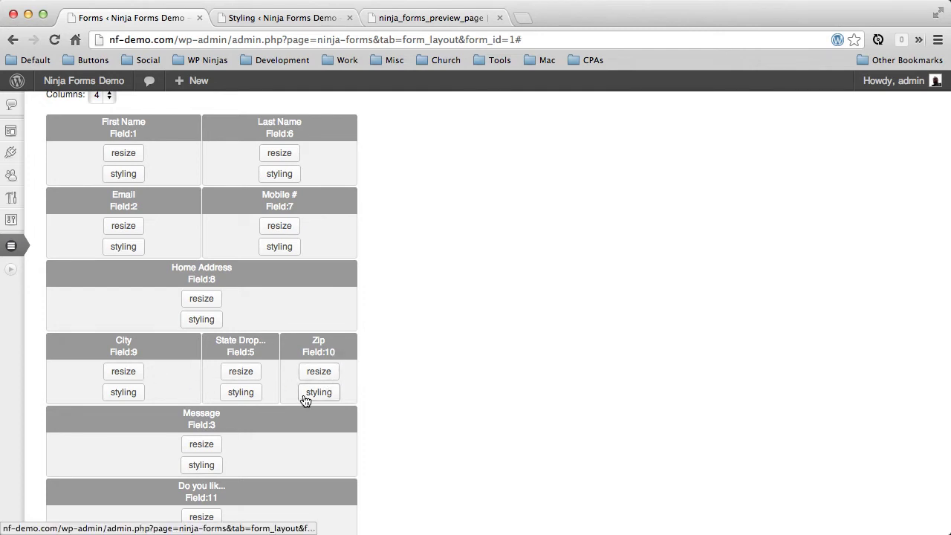
{"action": "scroll", "coordinate": [304, 394], "scroll_direction": "down", "scroll_amount": 4}
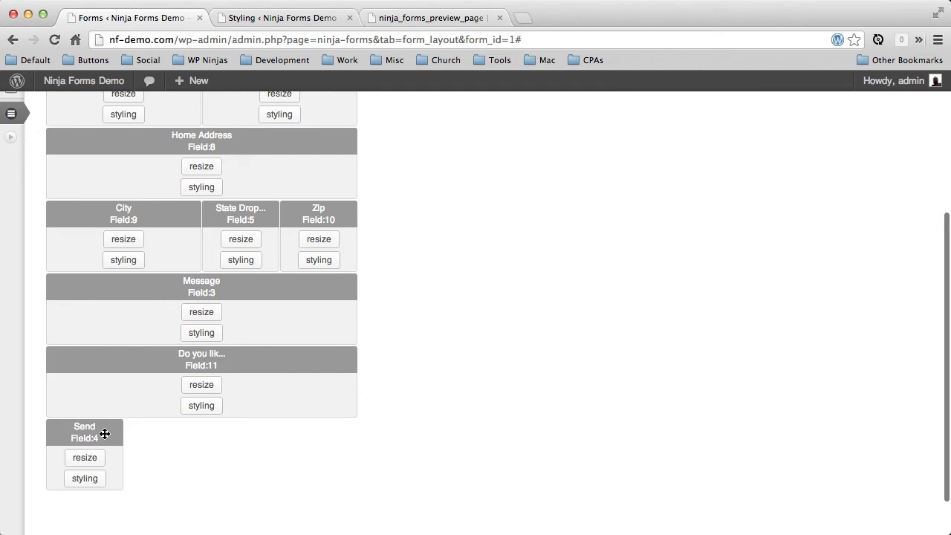
{"action": "scroll", "coordinate": [109, 435], "scroll_direction": "up", "scroll_amount": 5}
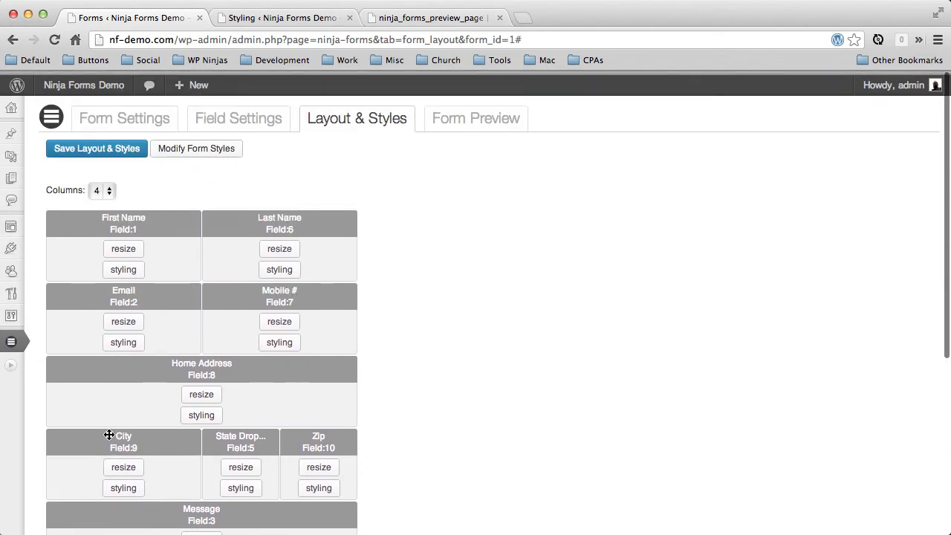
{"action": "scroll", "coordinate": [291, 376], "scroll_direction": "down", "scroll_amount": 3}
{"action": "scroll", "coordinate": [291, 376], "scroll_direction": "up", "scroll_amount": 3}
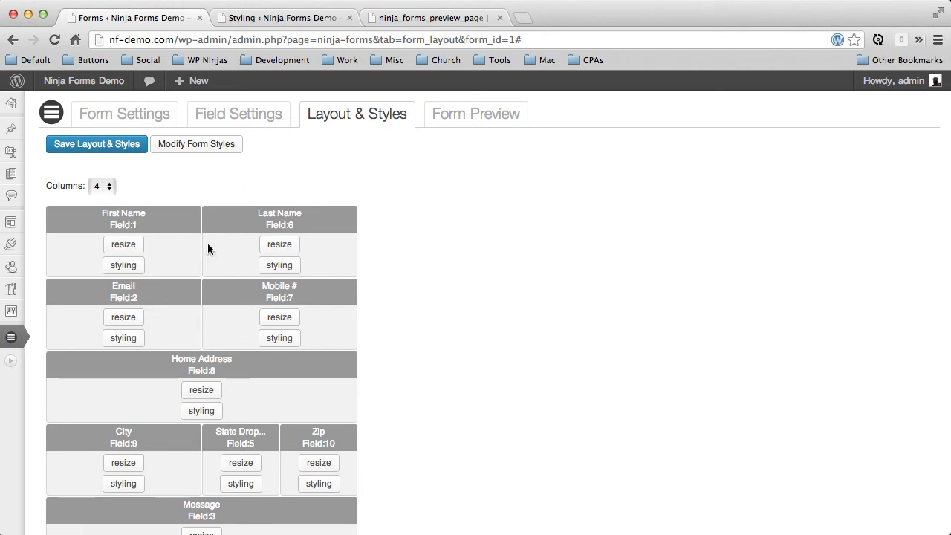
{"action": "left_click", "coordinate": [214, 145]}
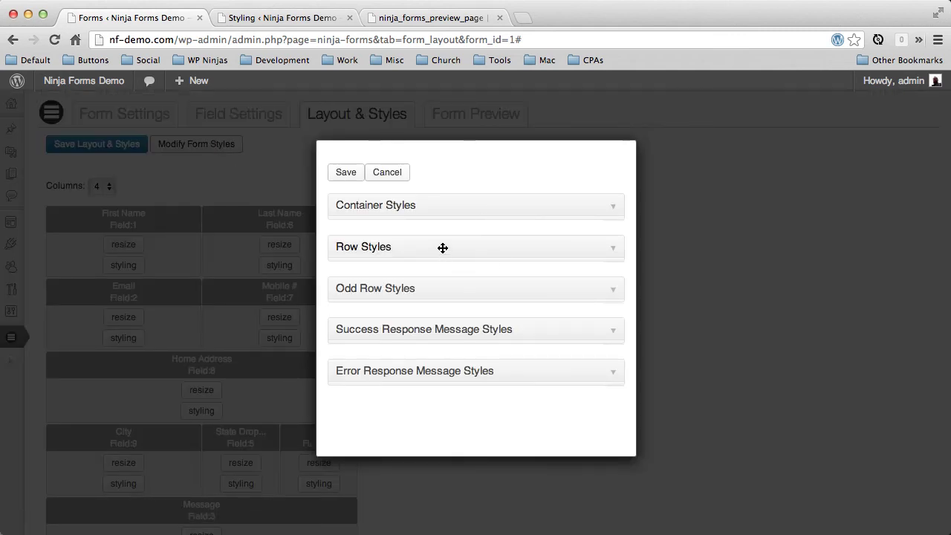
{"action": "left_click", "coordinate": [387, 173]}
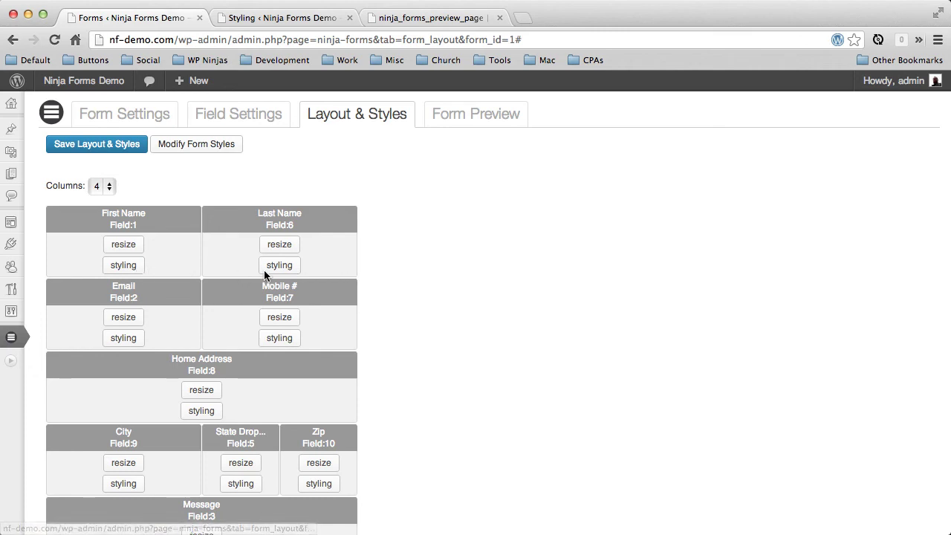
{"action": "left_click", "coordinate": [125, 267]}
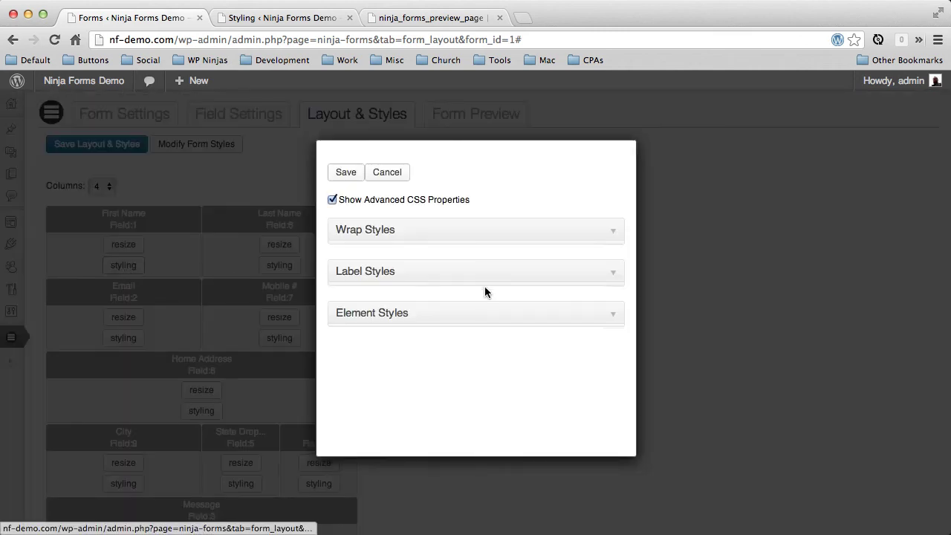
{"action": "left_click", "coordinate": [484, 232]}
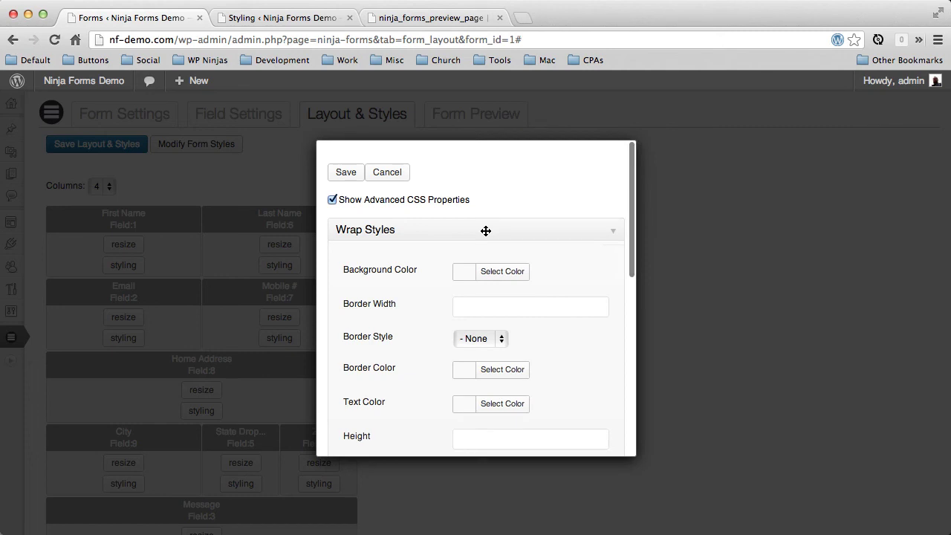
{"action": "left_click", "coordinate": [390, 173]}
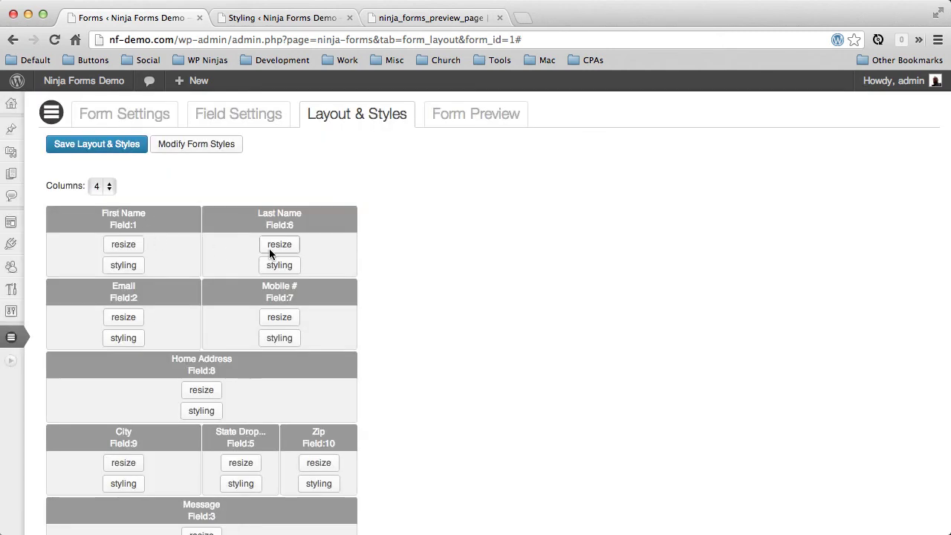
{"action": "scroll", "coordinate": [198, 456], "scroll_direction": "down", "scroll_amount": 5}
{"action": "scroll", "coordinate": [242, 439], "scroll_direction": "up", "scroll_amount": 5}
{"action": "scroll", "coordinate": [223, 306], "scroll_direction": "down", "scroll_amount": 5}
{"action": "scroll", "coordinate": [223, 305], "scroll_direction": "up", "scroll_amount": 5}
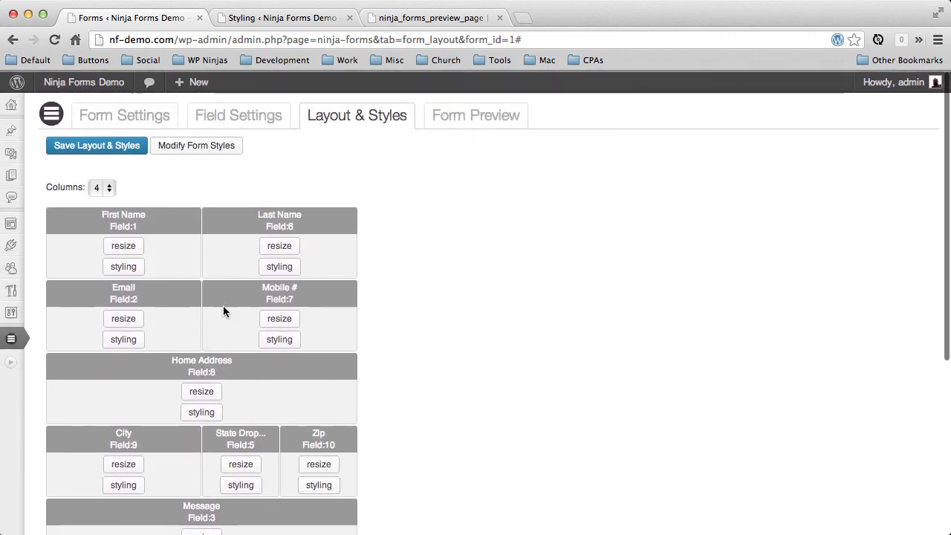